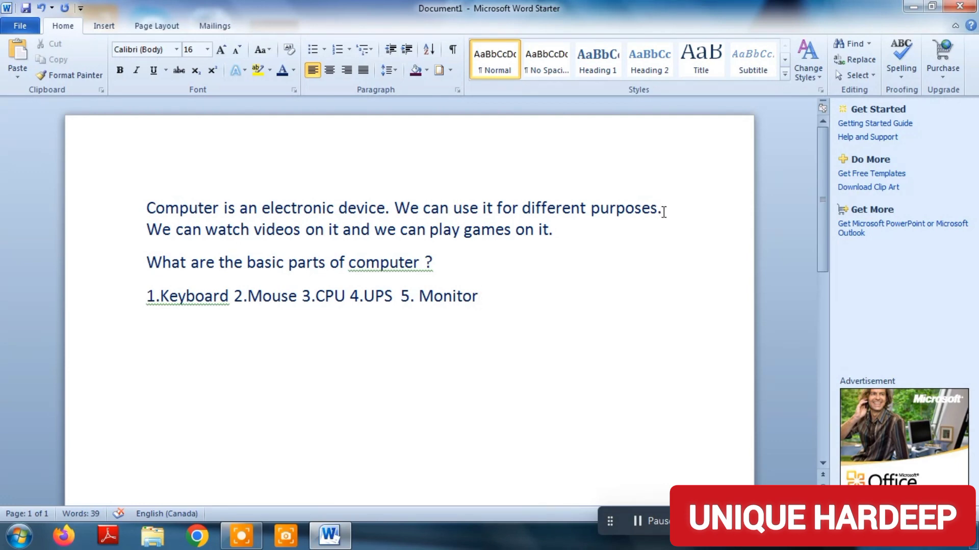
- Select 'Computer is an electronic device. We can use it for different purposes.' and copy it
drag(664, 212, 657, 212)
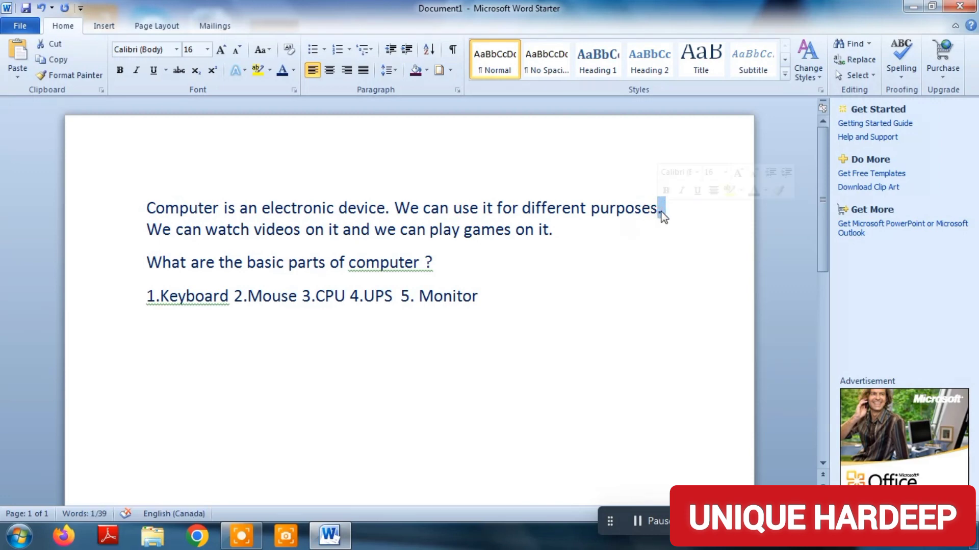
click(662, 210)
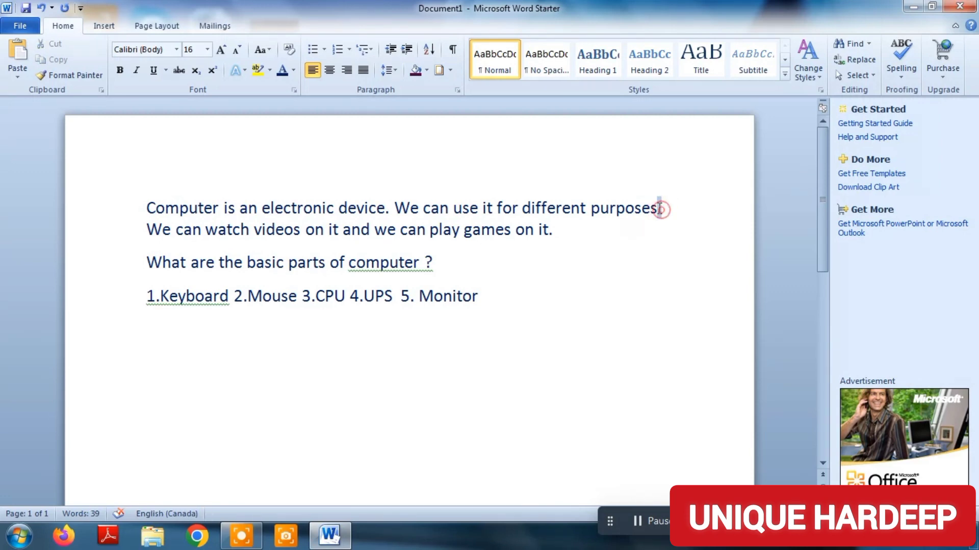
drag(661, 209, 283, 206)
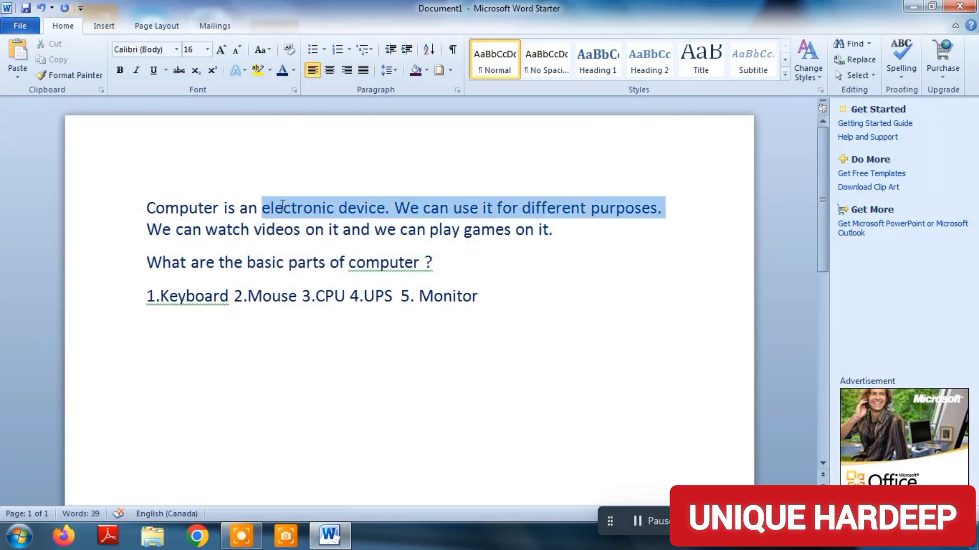
drag(283, 206, 178, 202)
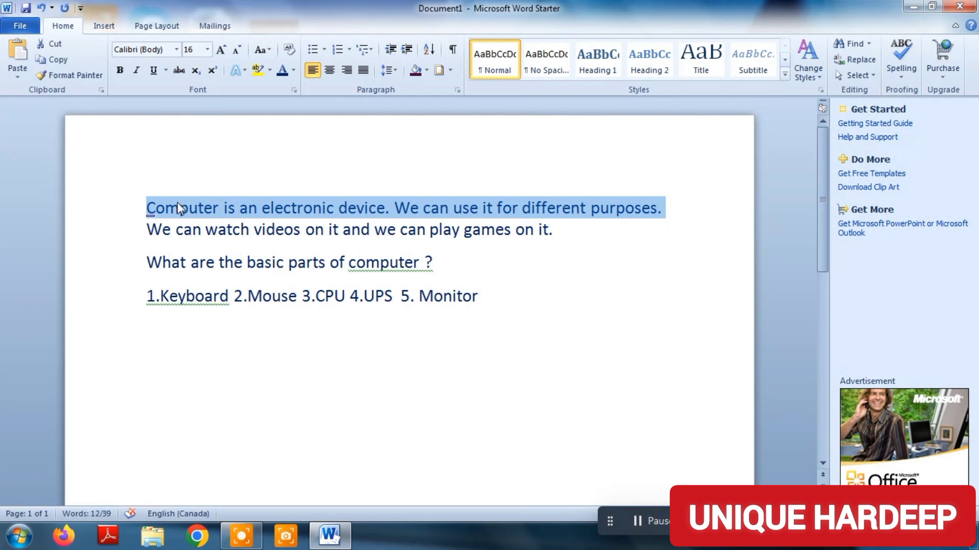
right_click(178, 208)
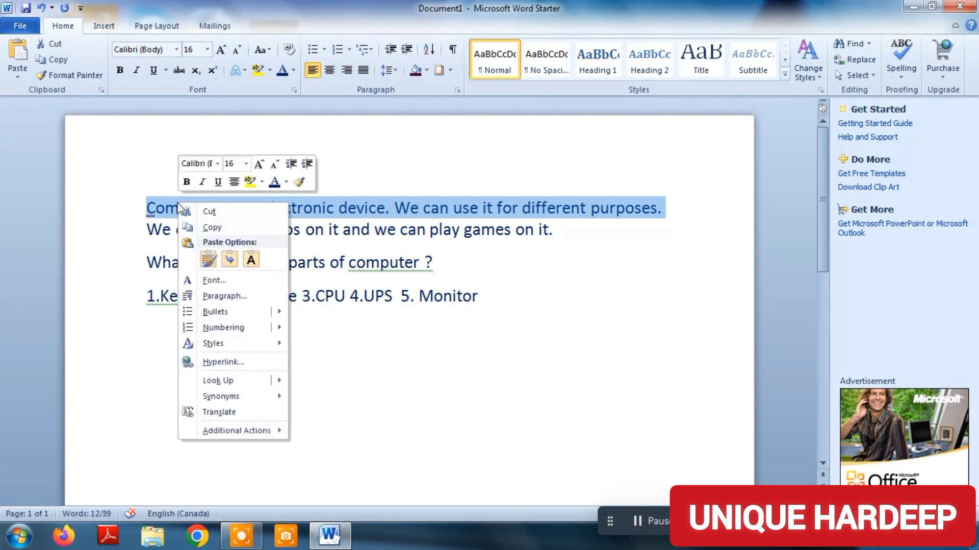
click(206, 232)
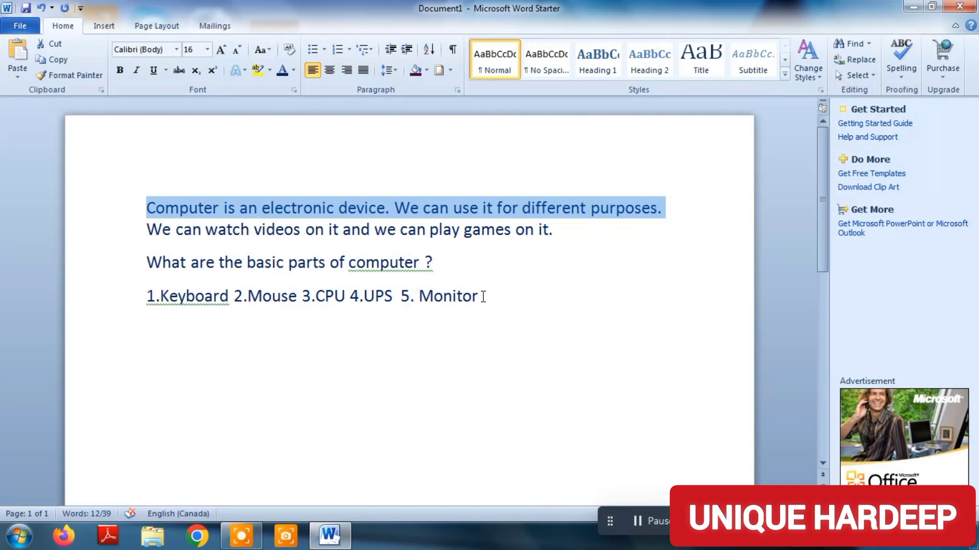
- Paste the copied computer sentence on a new empty line after 'Monitor'
click(484, 297)
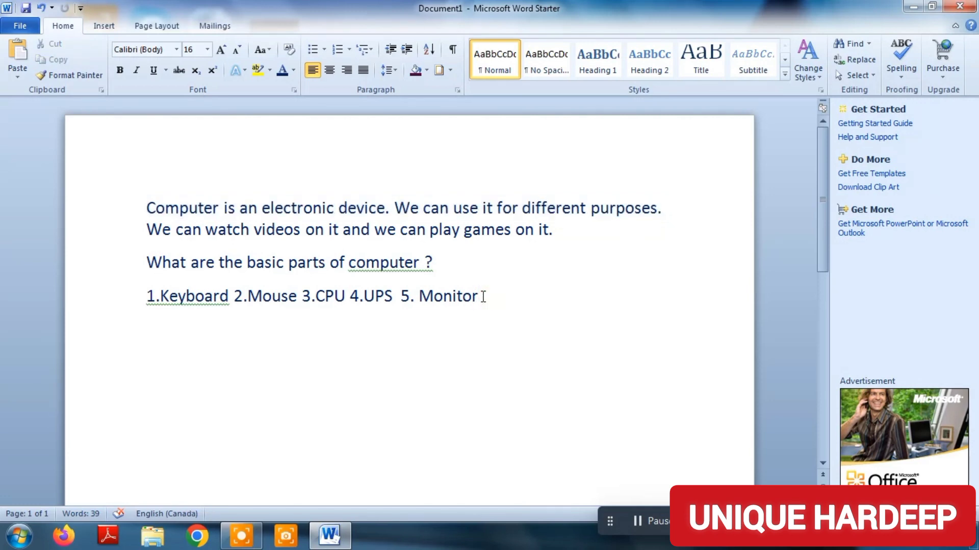
key(Return)
right_click(482, 297)
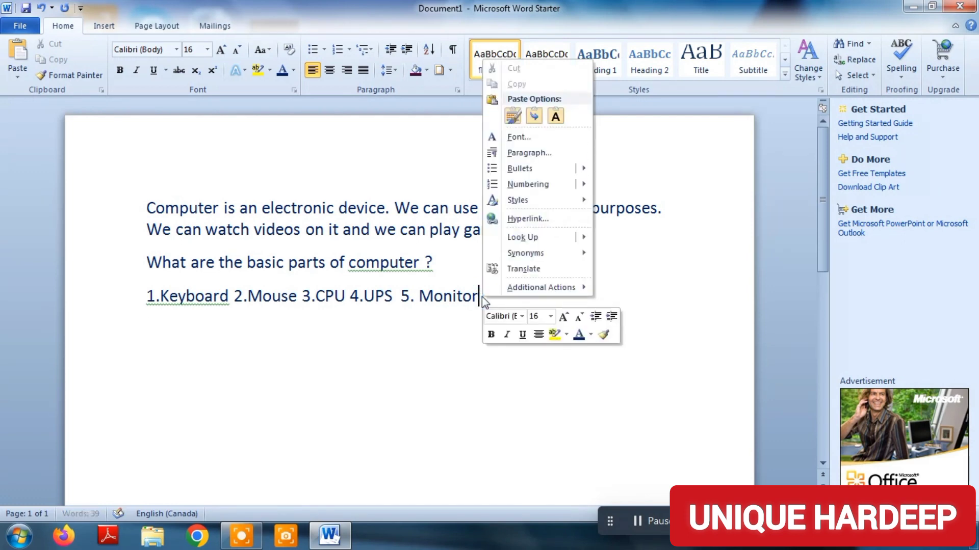
click(151, 325)
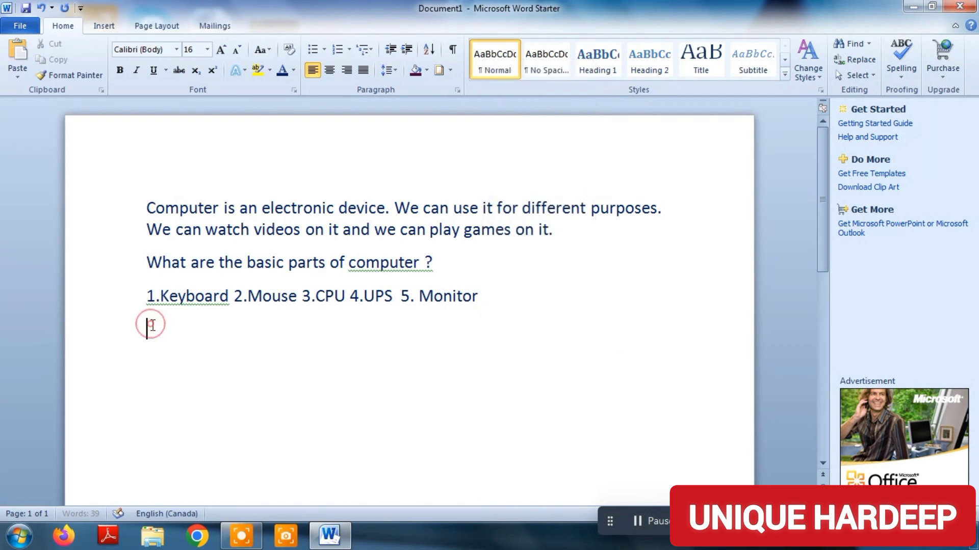
right_click(151, 326)
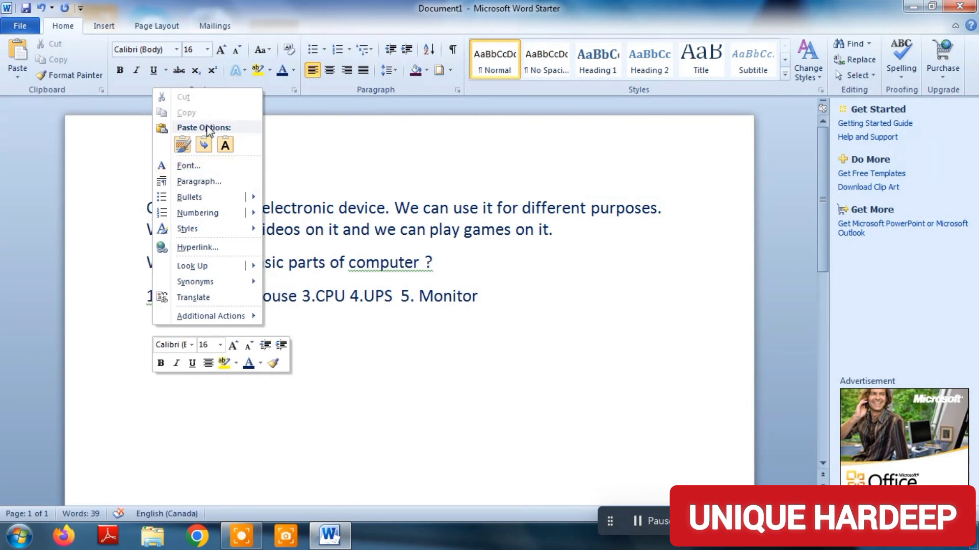
click(182, 146)
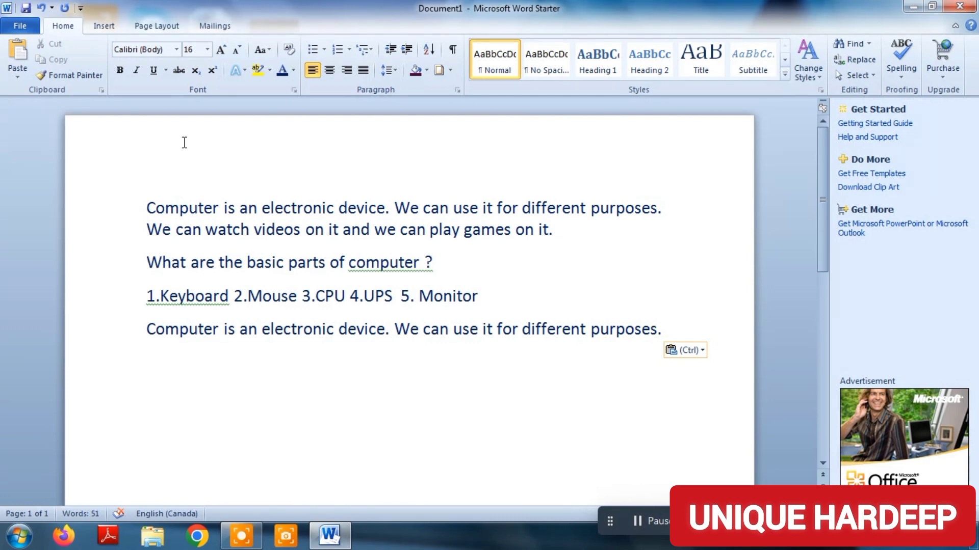
key(shift+Left)
key(shift+Left)
key(shift+Left)
key(shift+Left)
key(shift+Left)
key(shift+Left)
key(shift+Left)
key(shift+Left)
key(shift+Left)
key(shift+Left)
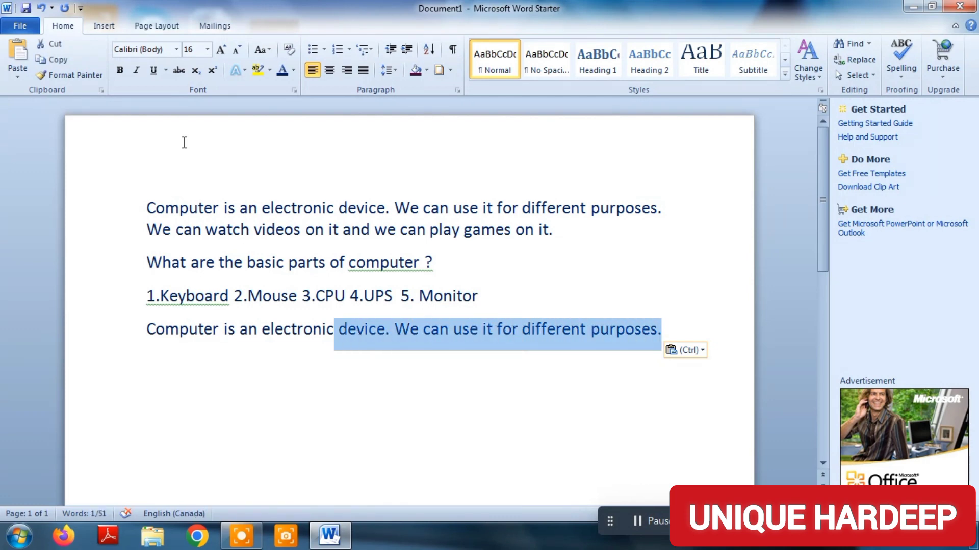
key(shift+Left)
key(shift+Left)
key(Right)
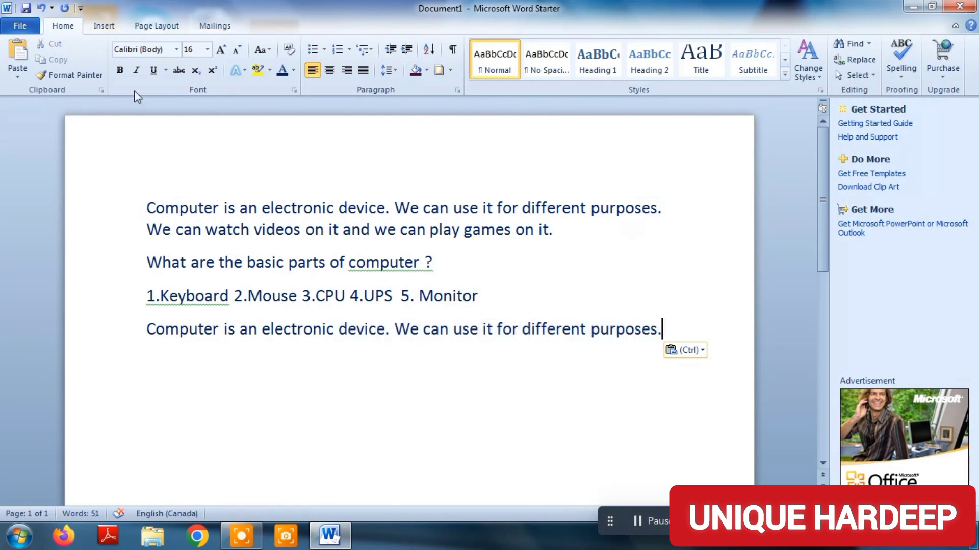
- Cut the two-line 'Computer is an electronic device…' paragraph from the document's top
click(562, 227)
mouse_move(553, 229)
mouse_down()
mouse_move(282, 203)
mouse_move(154, 216)
mouse_up()
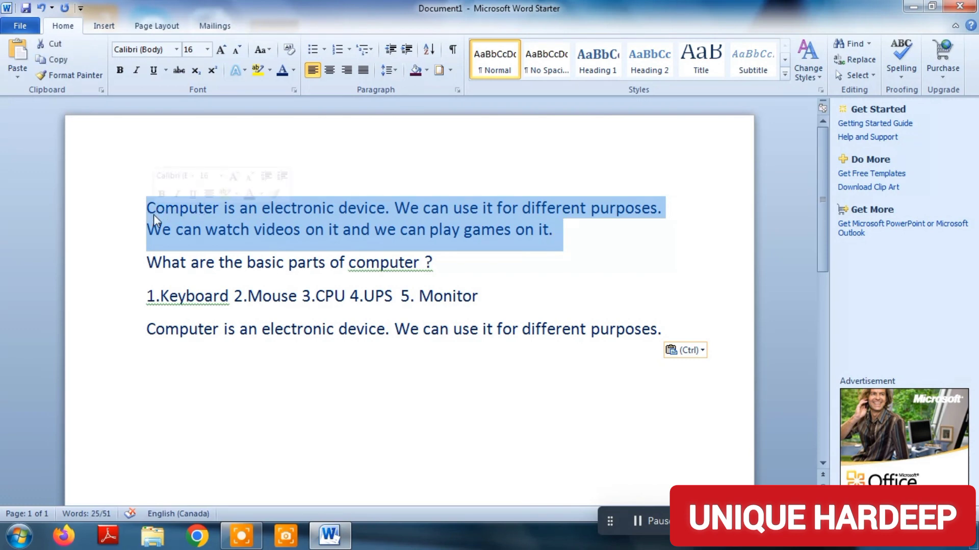
right_click(154, 215)
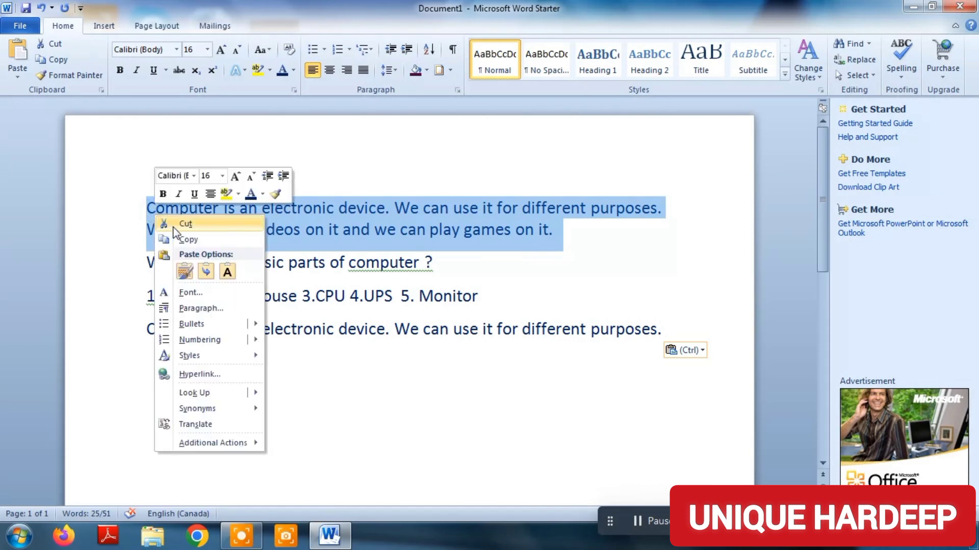
click(174, 228)
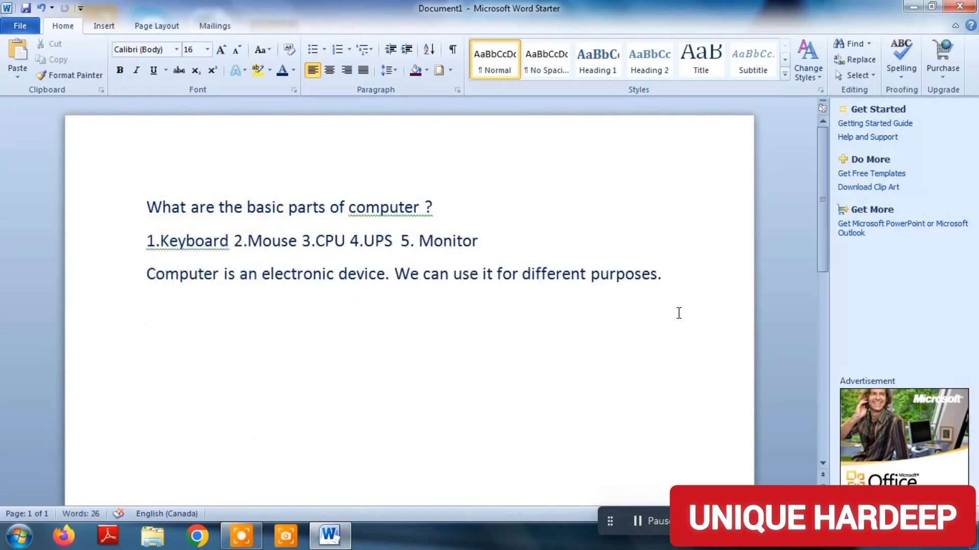
- Paste the cut paragraph on a new line after the last 'purposes.', keeping source formatting
click(668, 276)
key(Return)
right_click(154, 302)
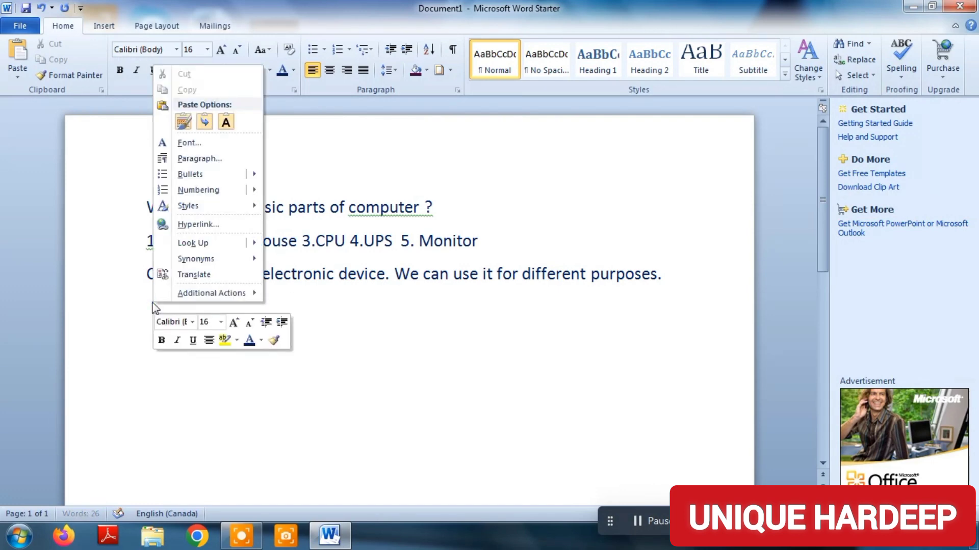
click(185, 122)
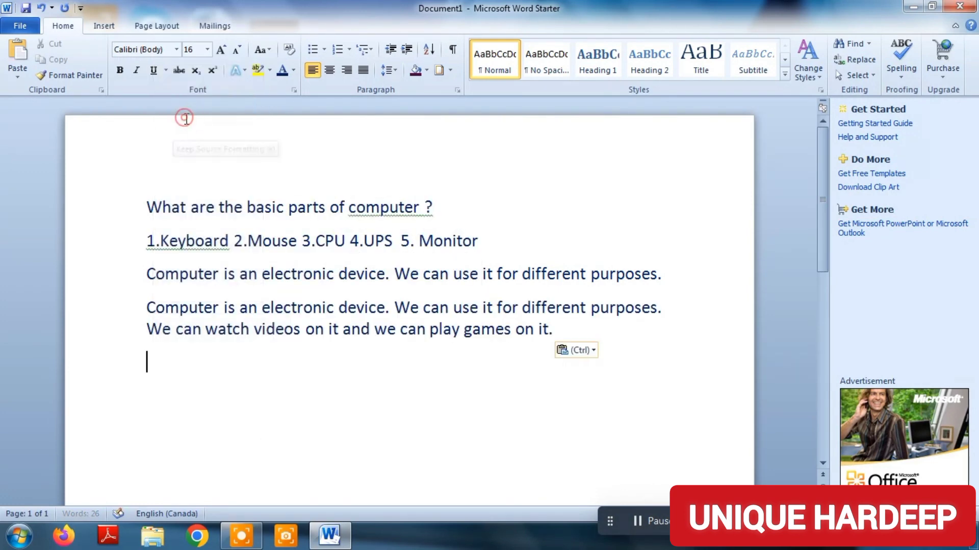